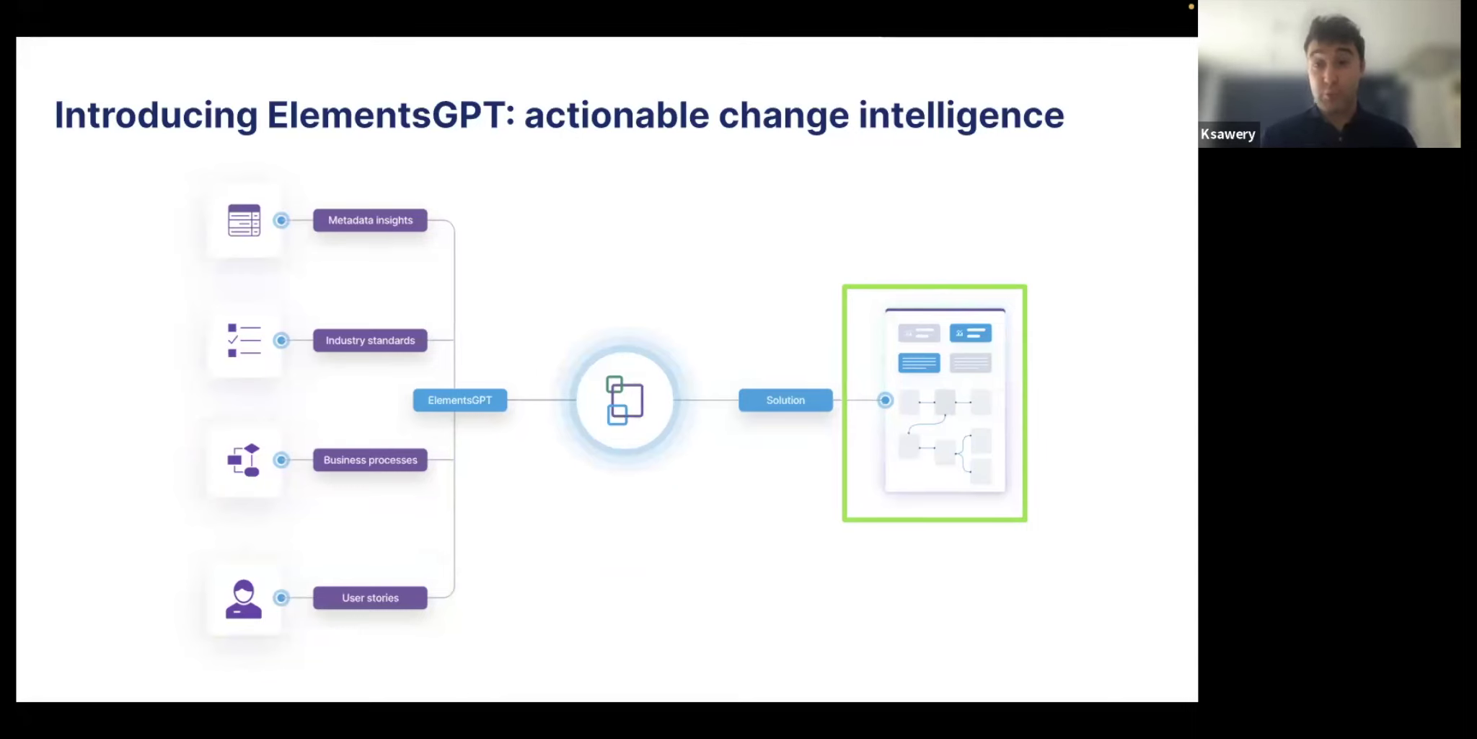
Step: Leave the slideshow and put the Evaluate feature requests diagram into edit mode
key(alt+Tab)
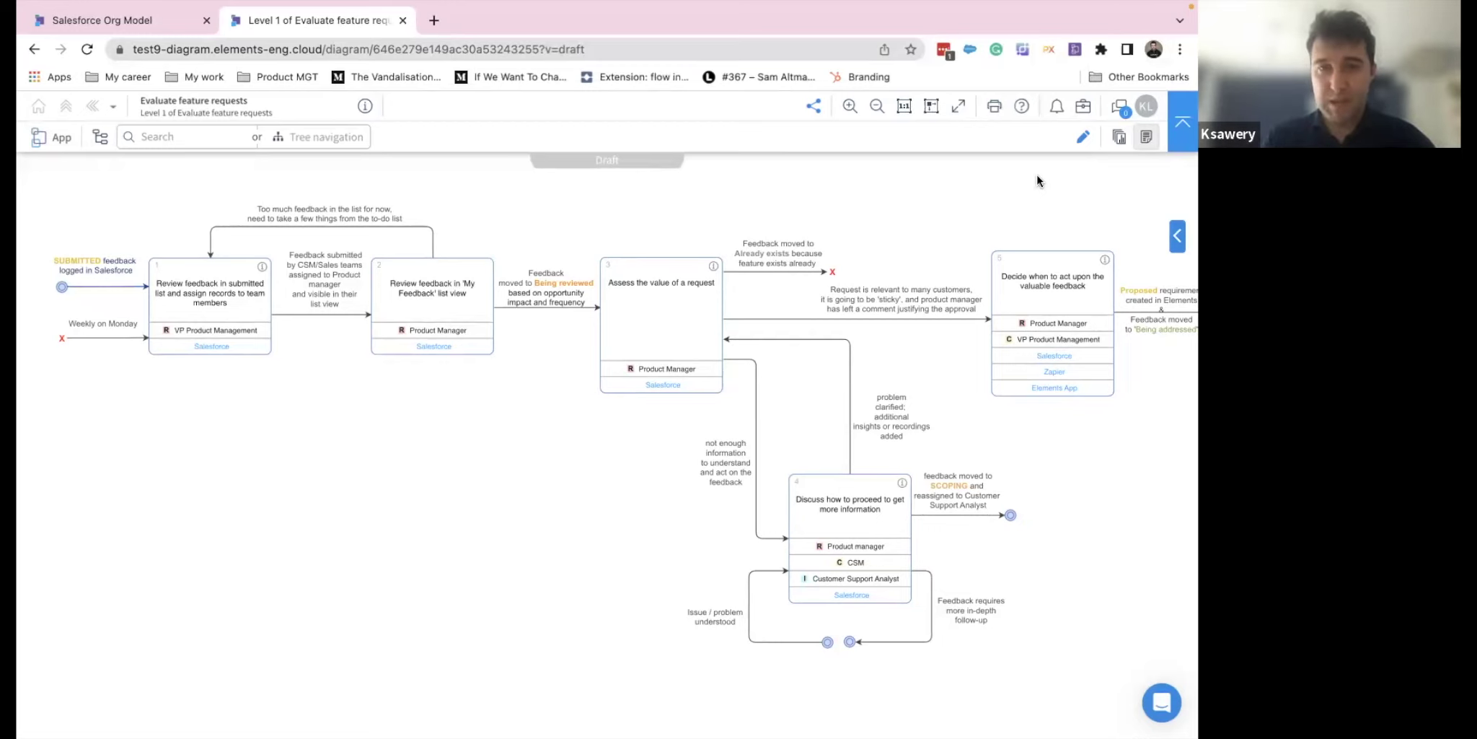
click(1083, 137)
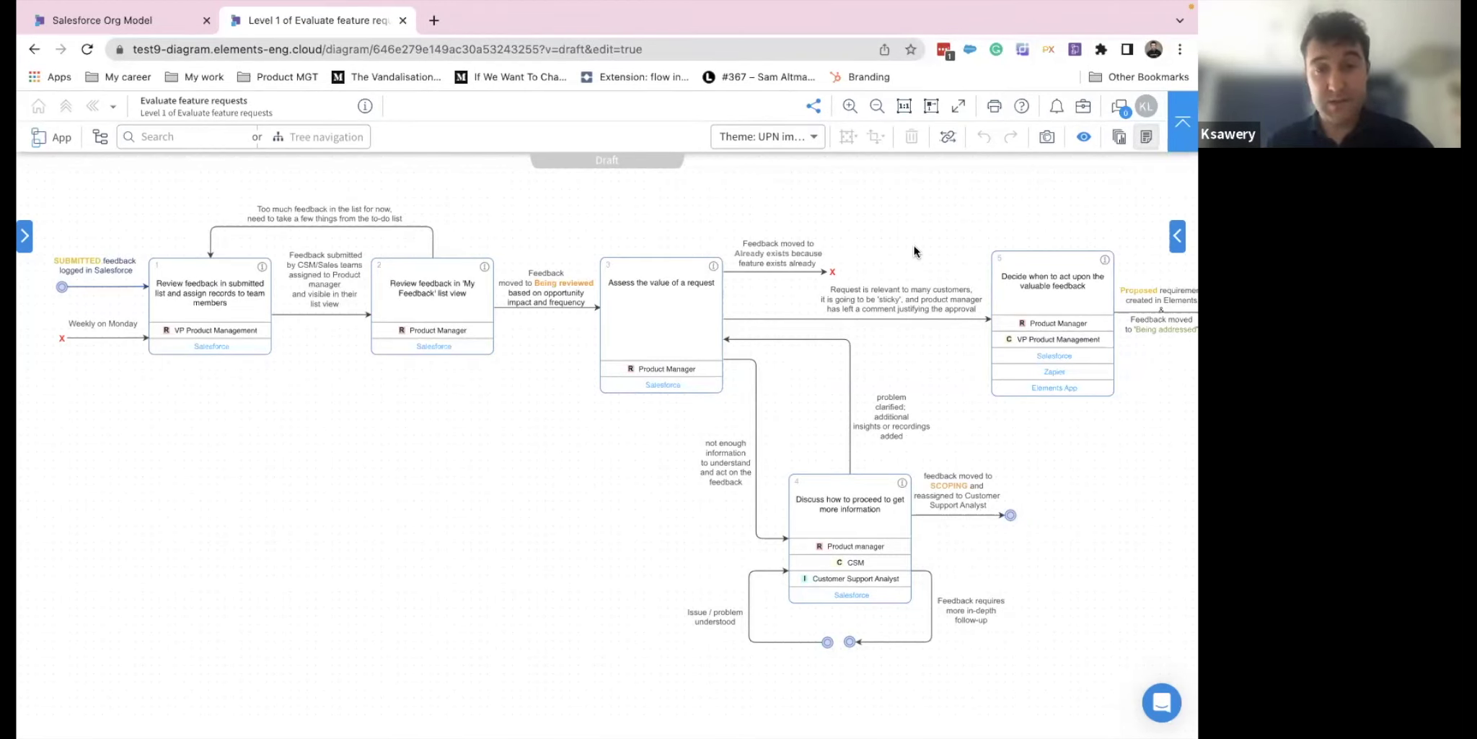
click(1177, 235)
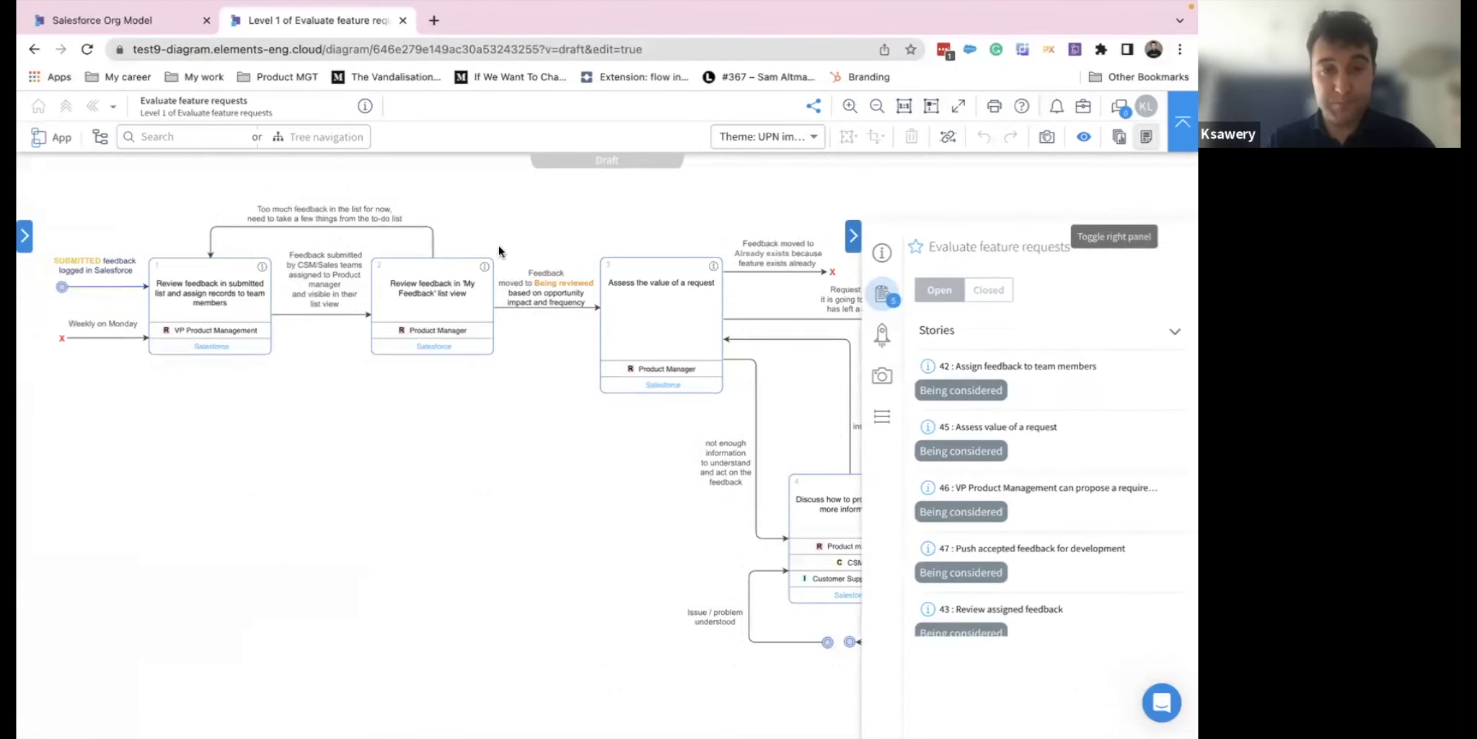
click(853, 236)
Step: Select activities 1–3, from reviewing submitted feedback to assessing a request's value
click(245, 285)
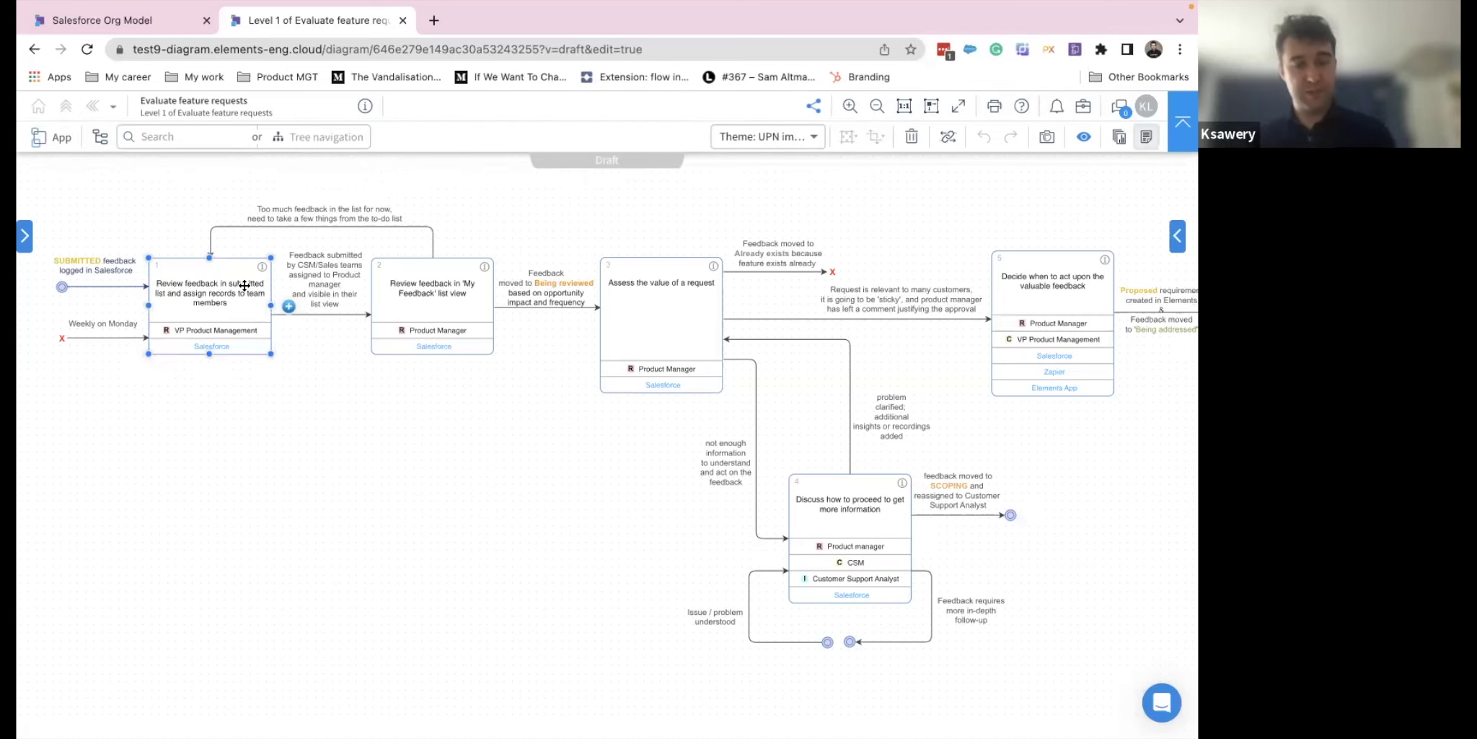
shift+click(390, 287)
shift+click(624, 297)
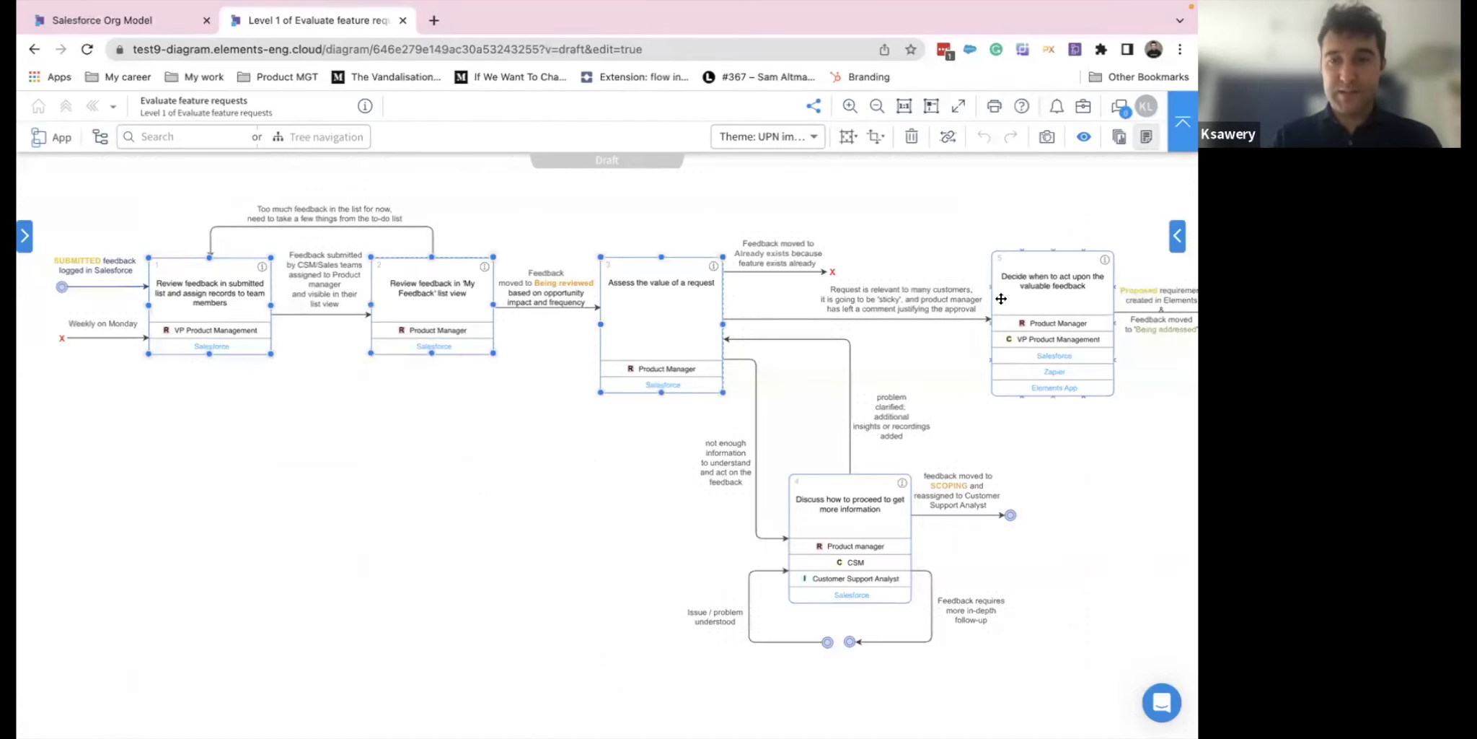
Step: Generate AI user stories for the selected activities, tagged Product
right_click(668, 278)
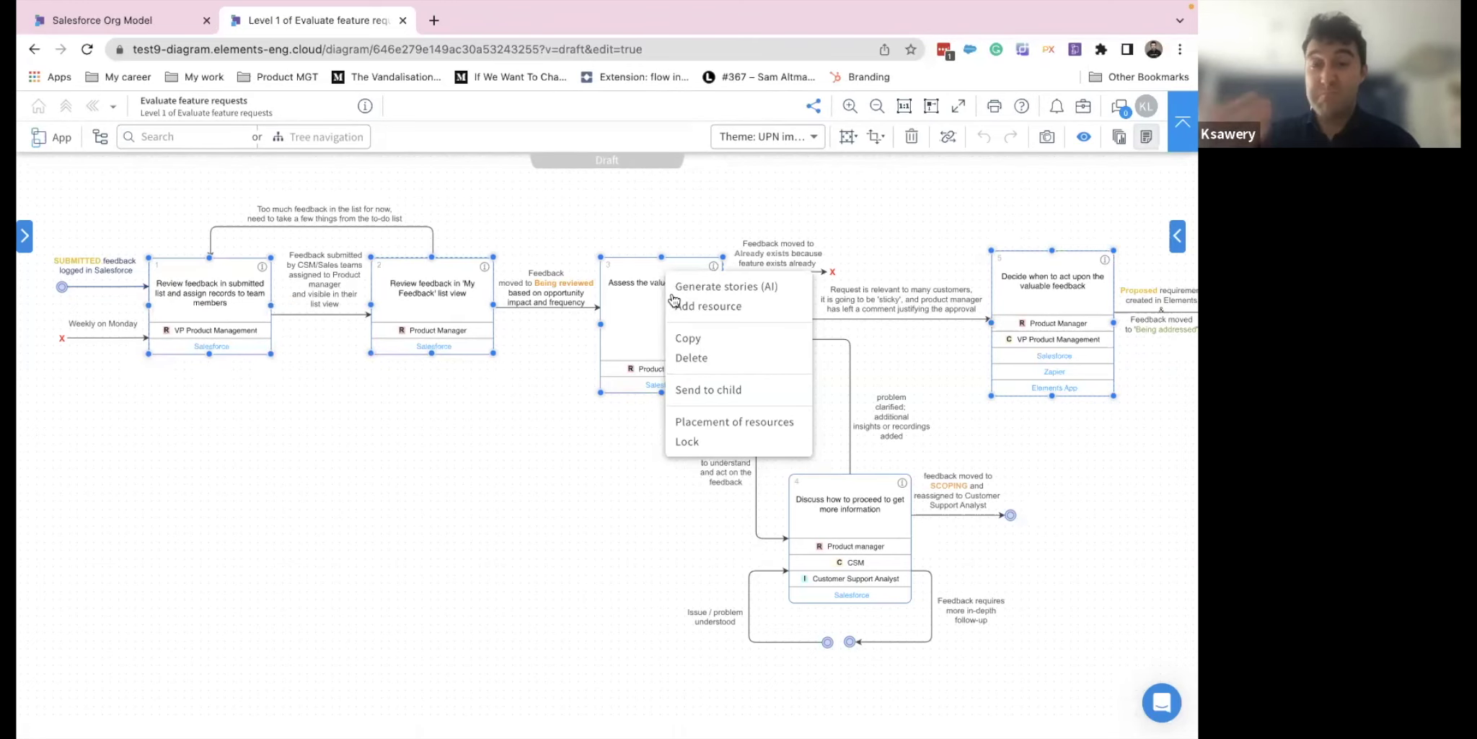
click(689, 286)
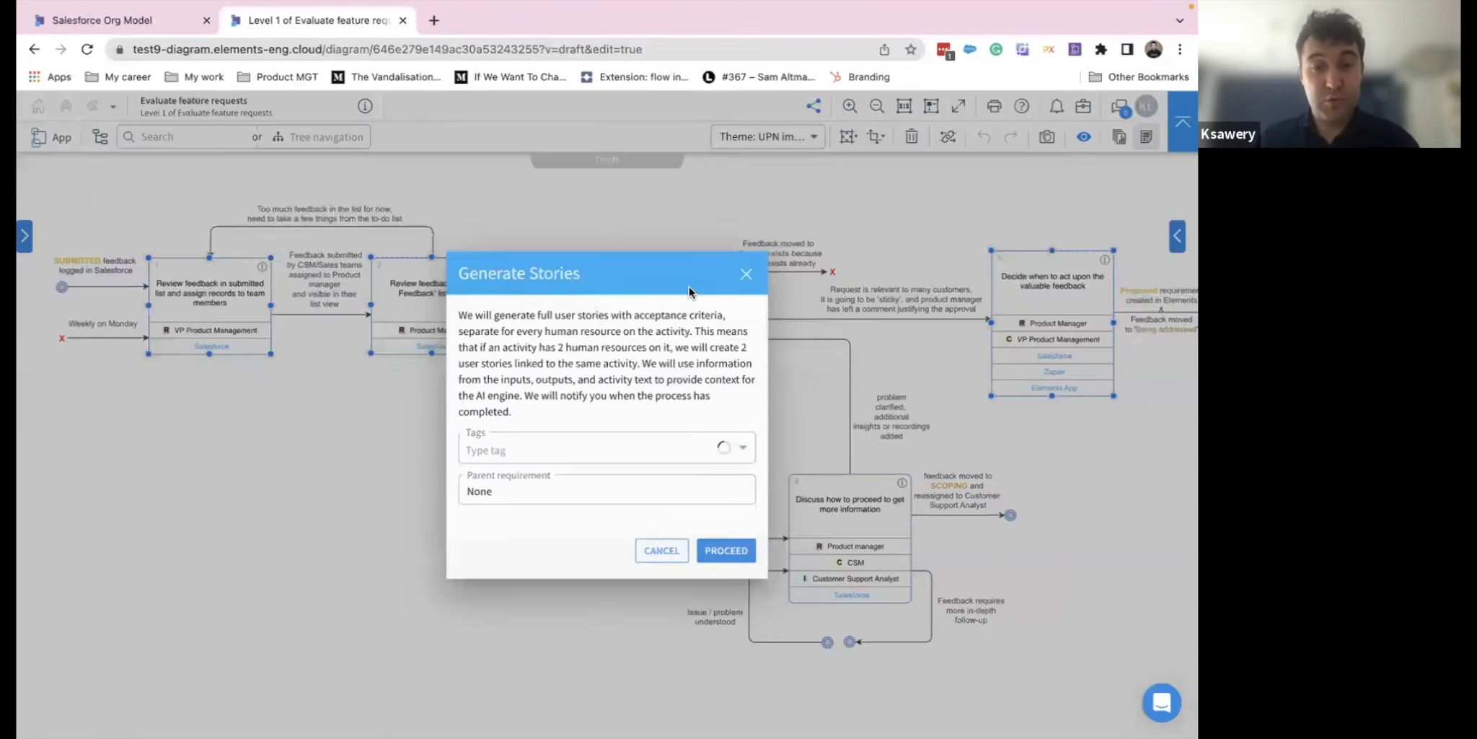
click(565, 444)
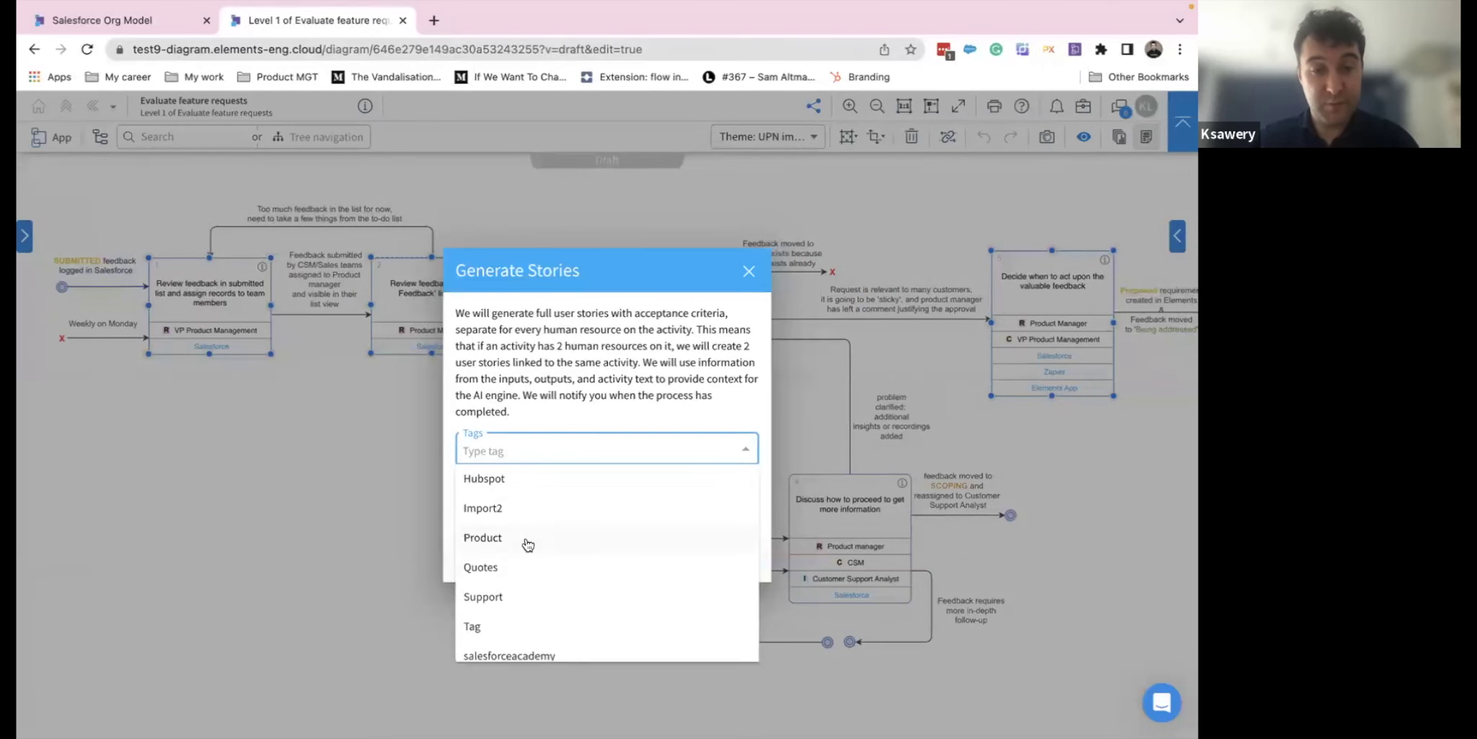
click(528, 537)
click(610, 371)
click(730, 552)
Step: Open story 42, 'Assign feedback to team members', for editing from the Stories panel
click(1177, 236)
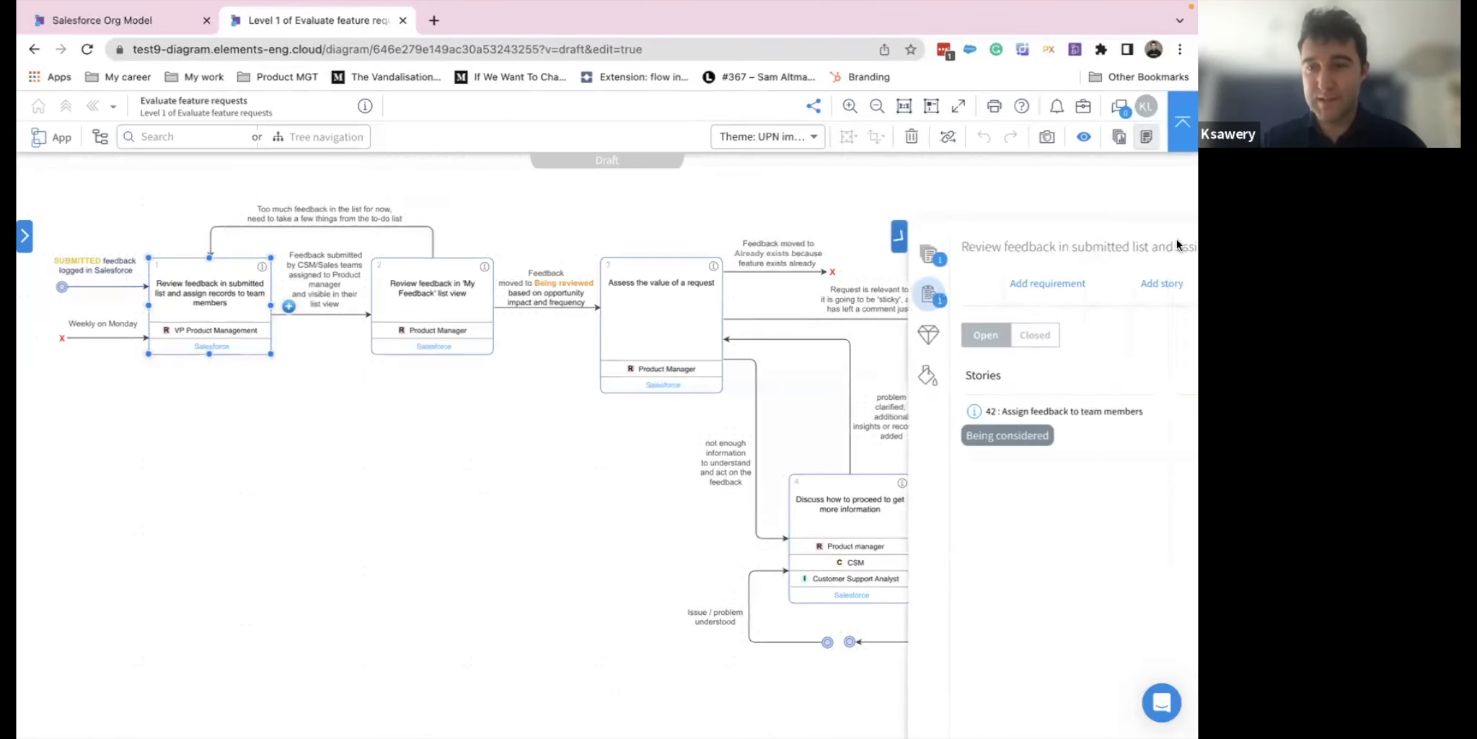
click(1016, 421)
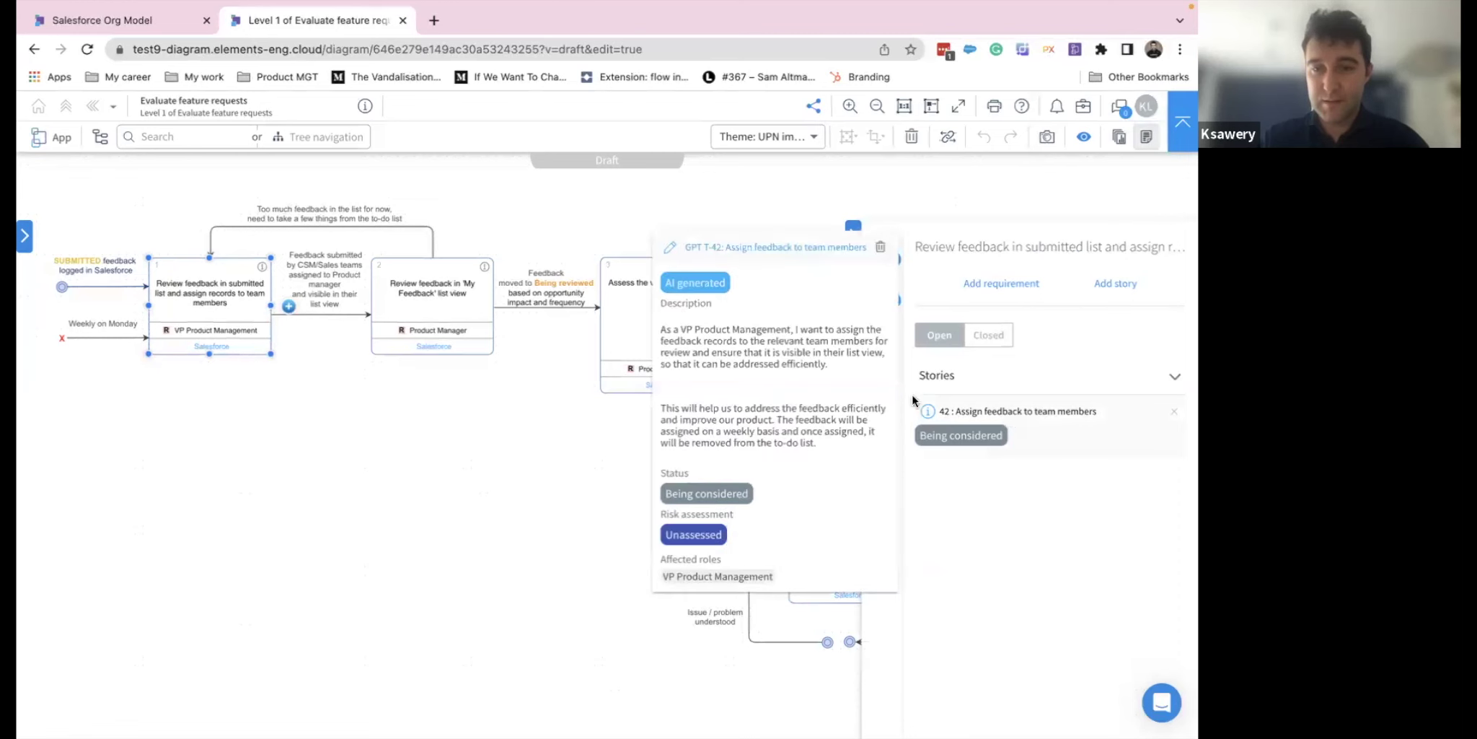
click(669, 248)
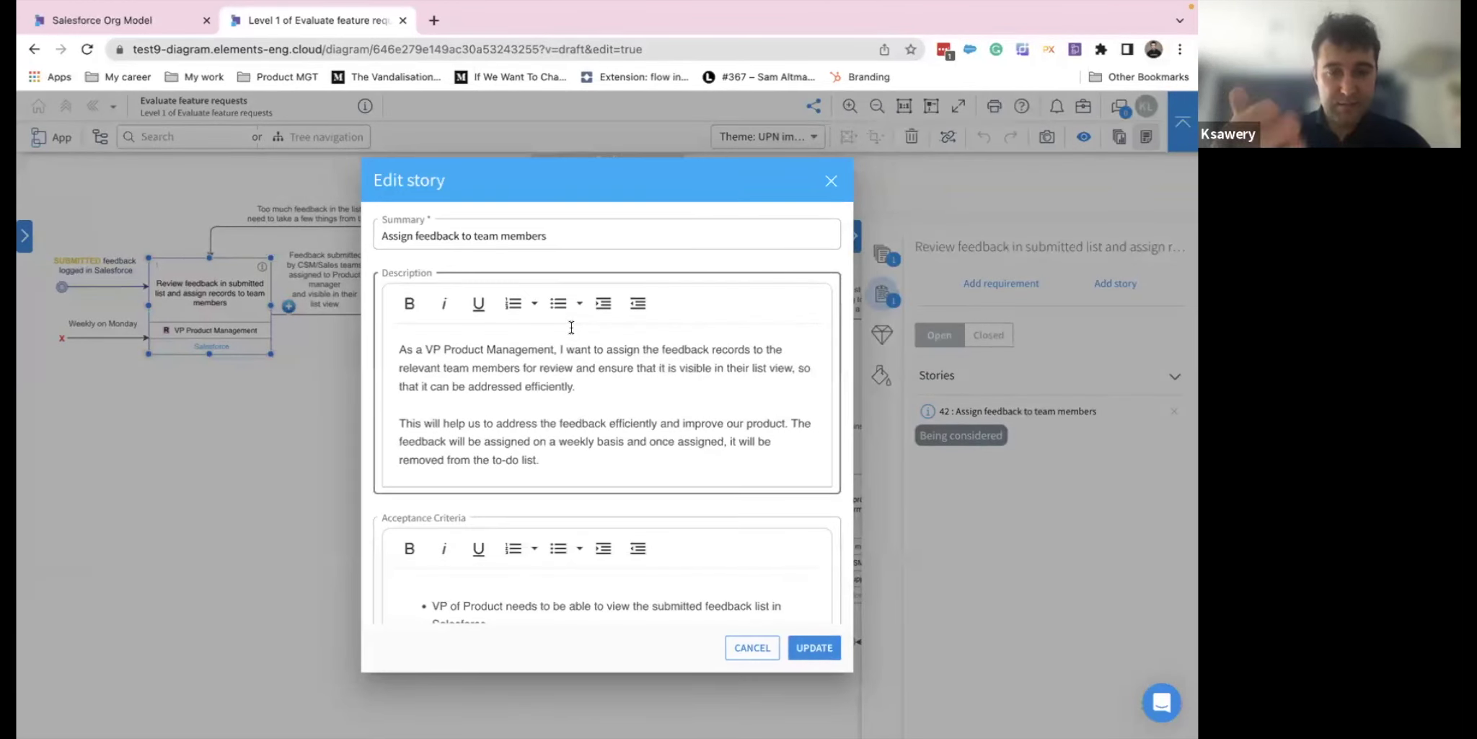
scroll(541, 426, down, 3)
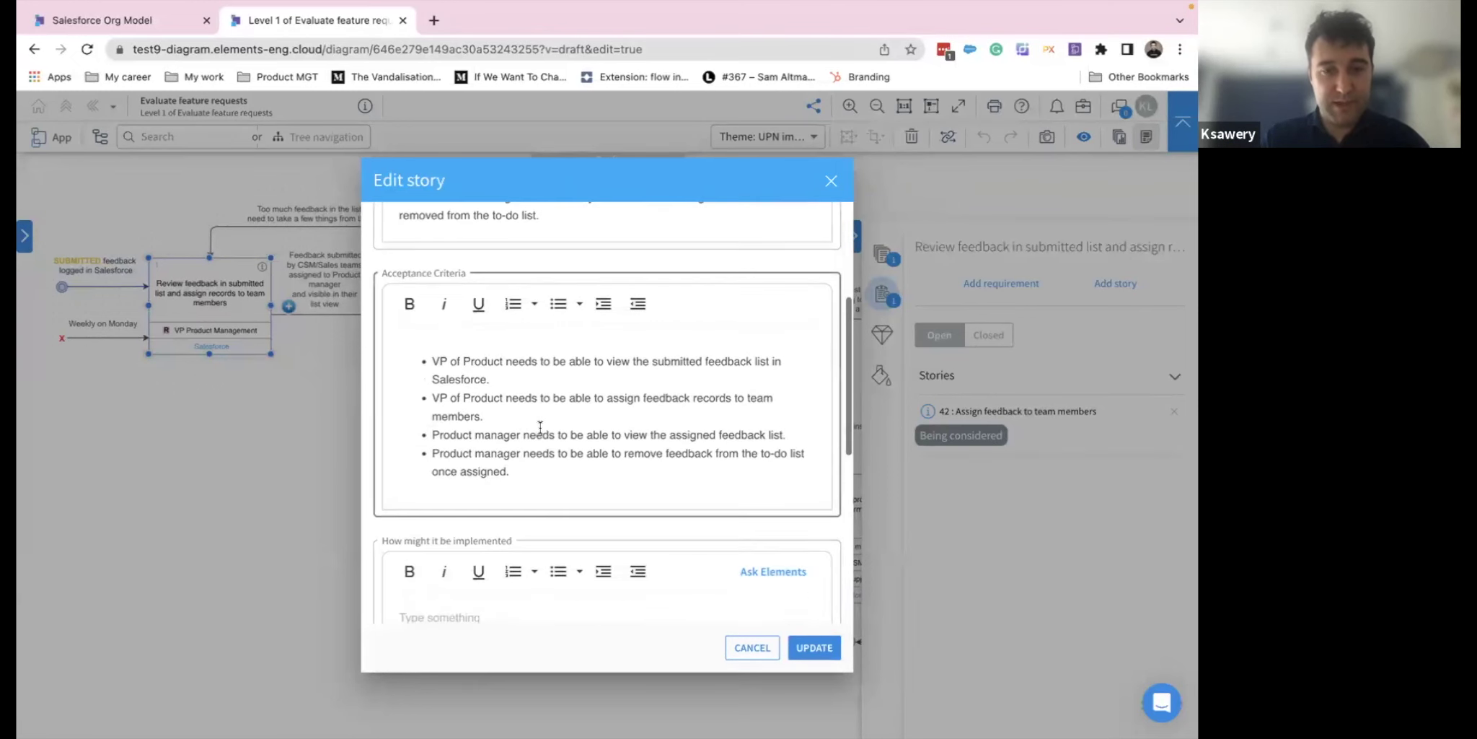
scroll(541, 426, down, 1)
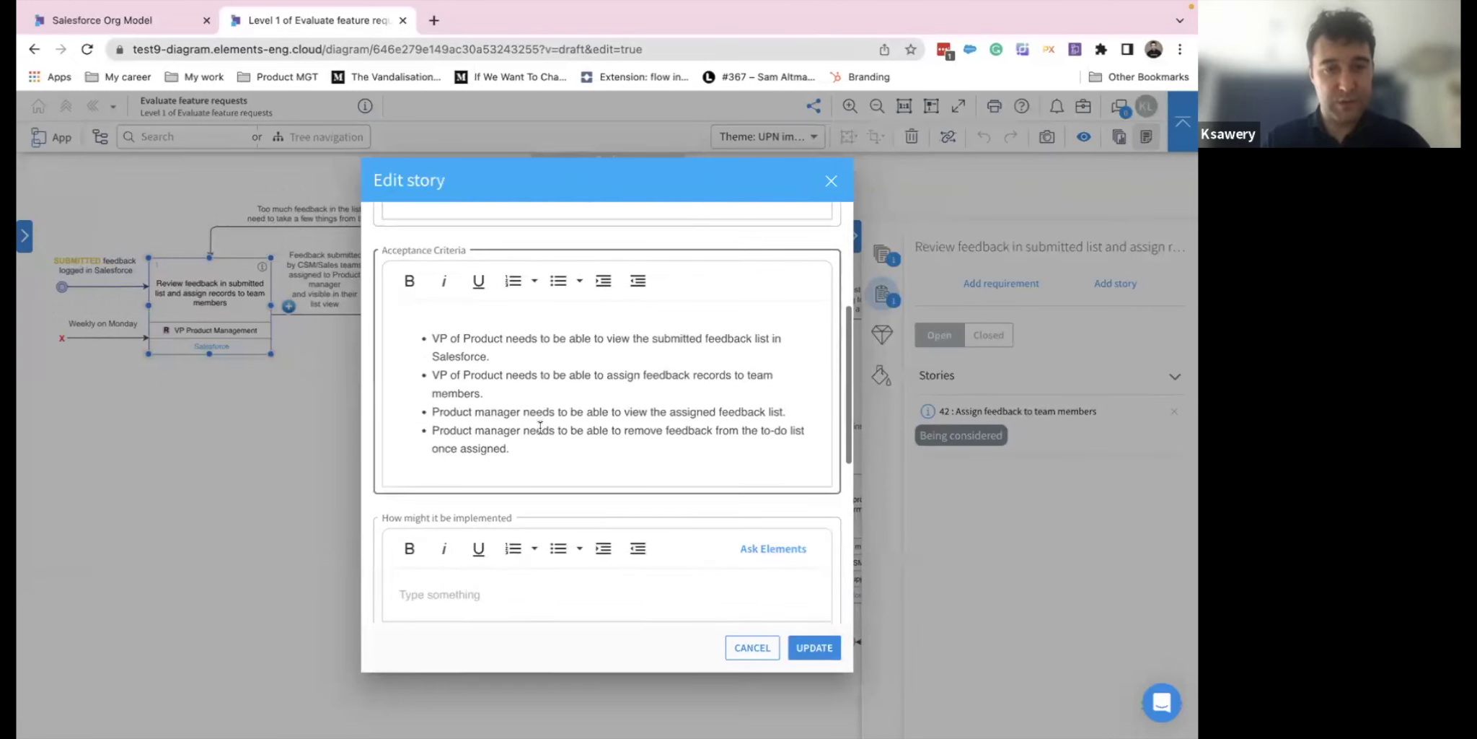
scroll(540, 429, down, 2)
scroll(540, 433, down, 1)
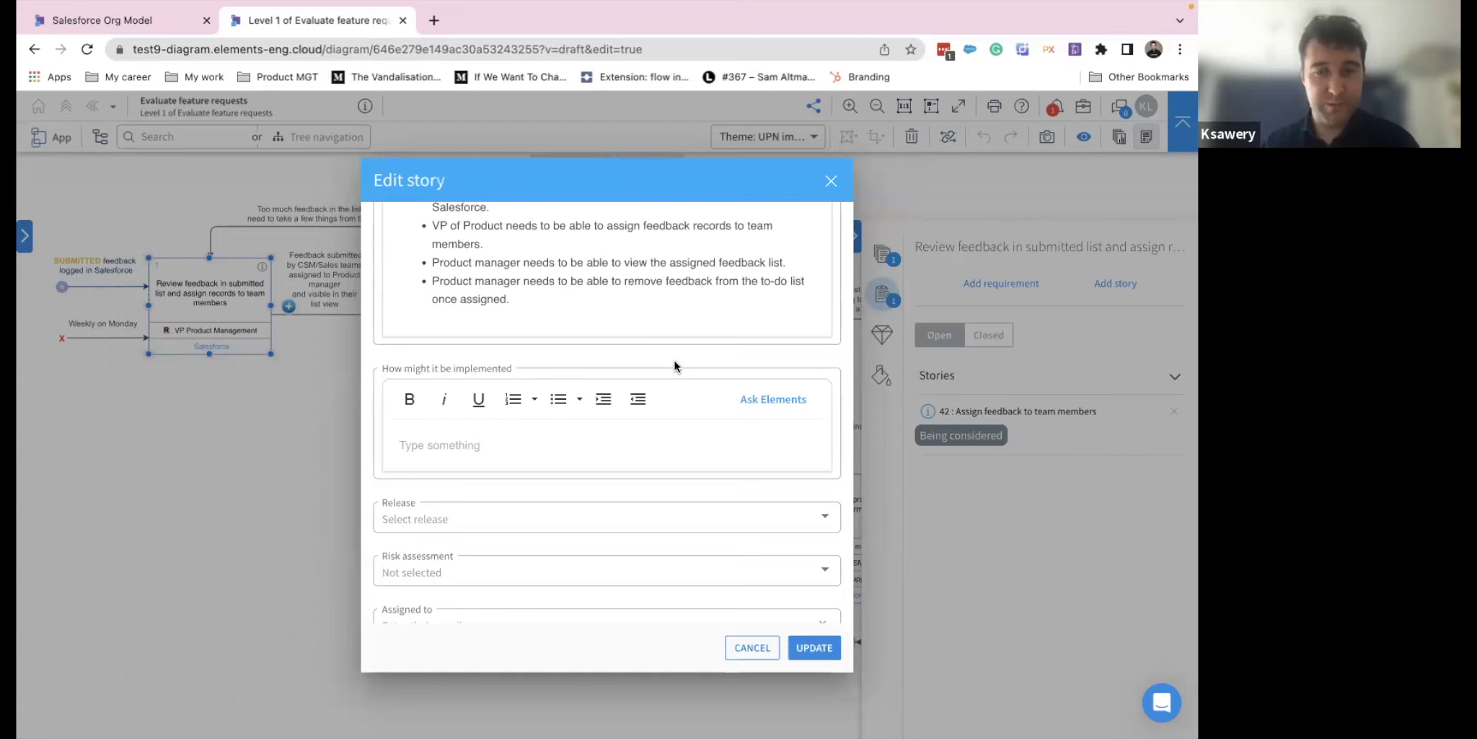
Step: Ask Elements for implementation suggestions and review the Feedback__c, list view and permission-set metadata
click(747, 398)
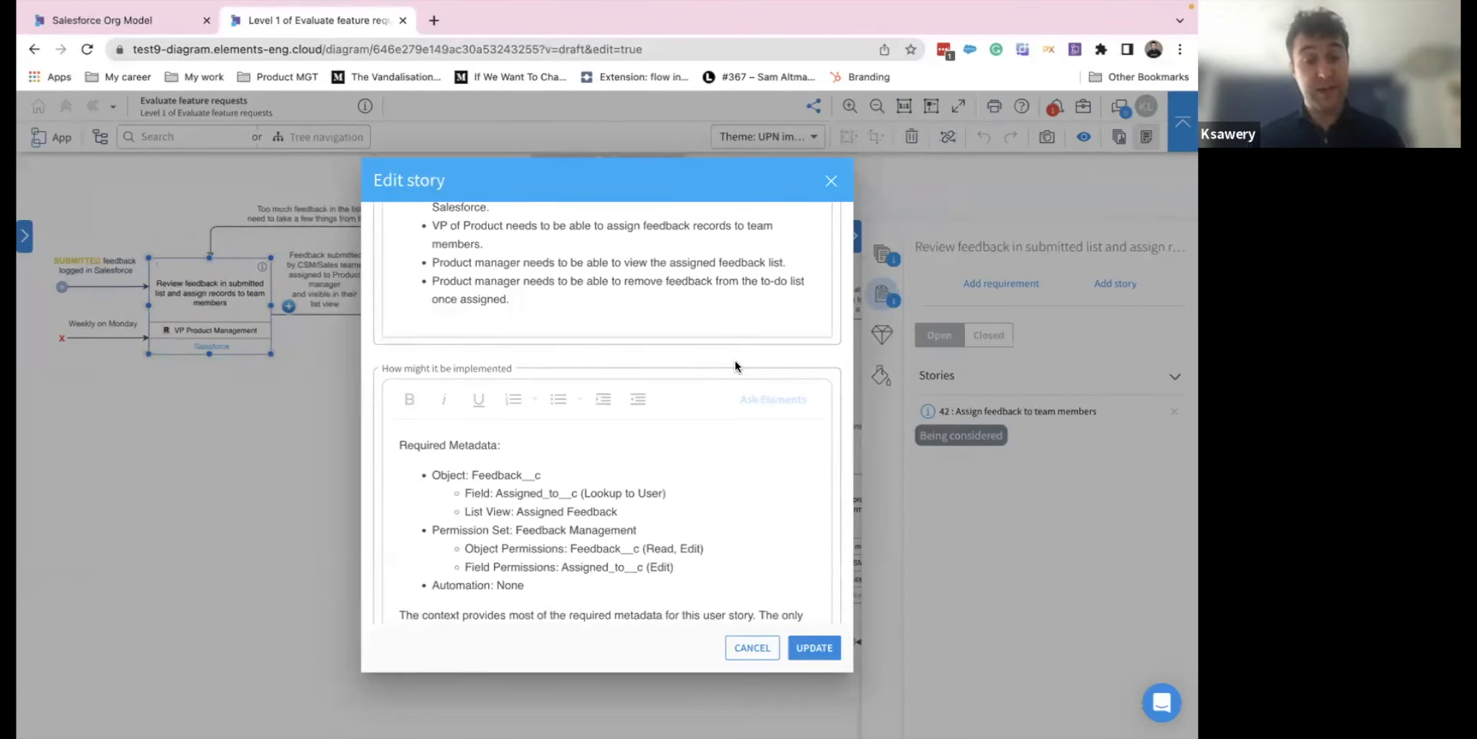
scroll(707, 448, down, 2)
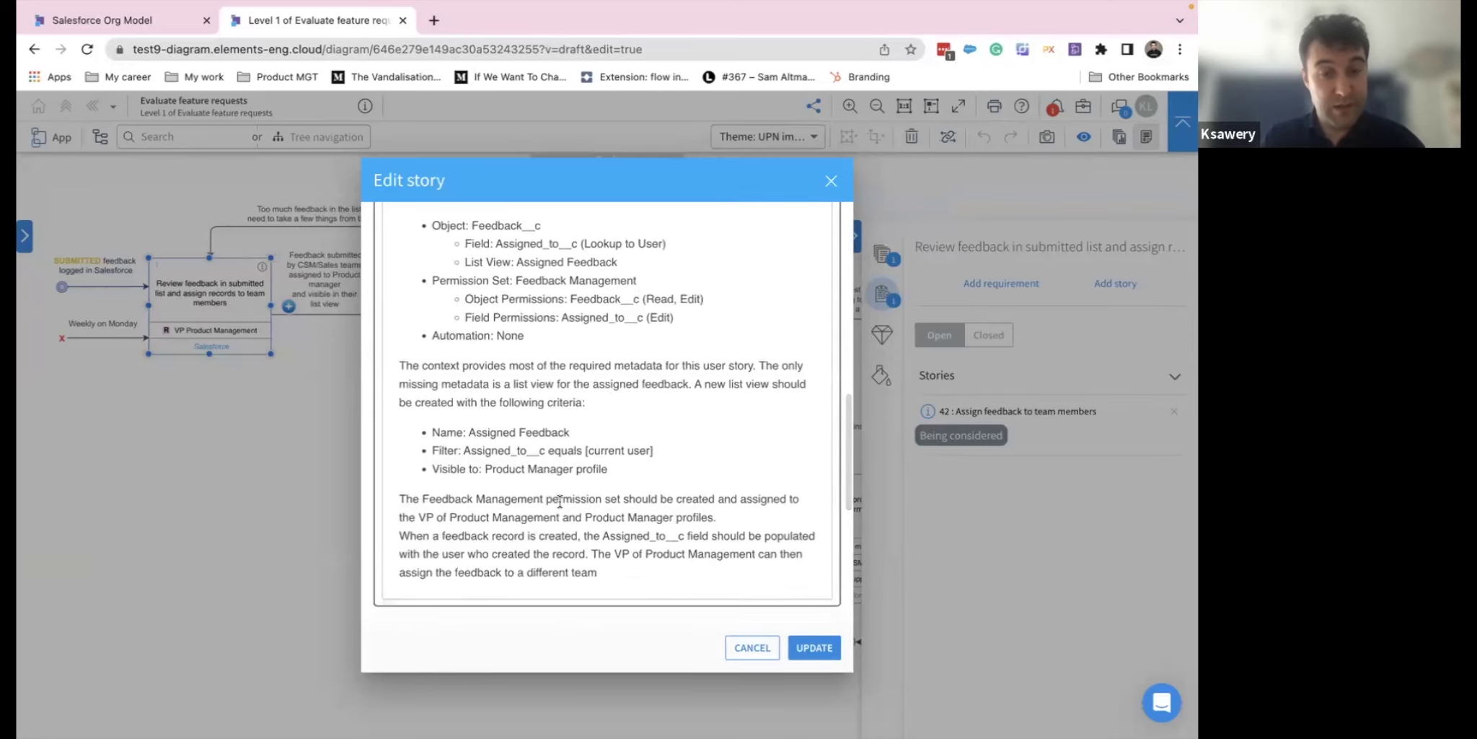
scroll(560, 500, up, 2)
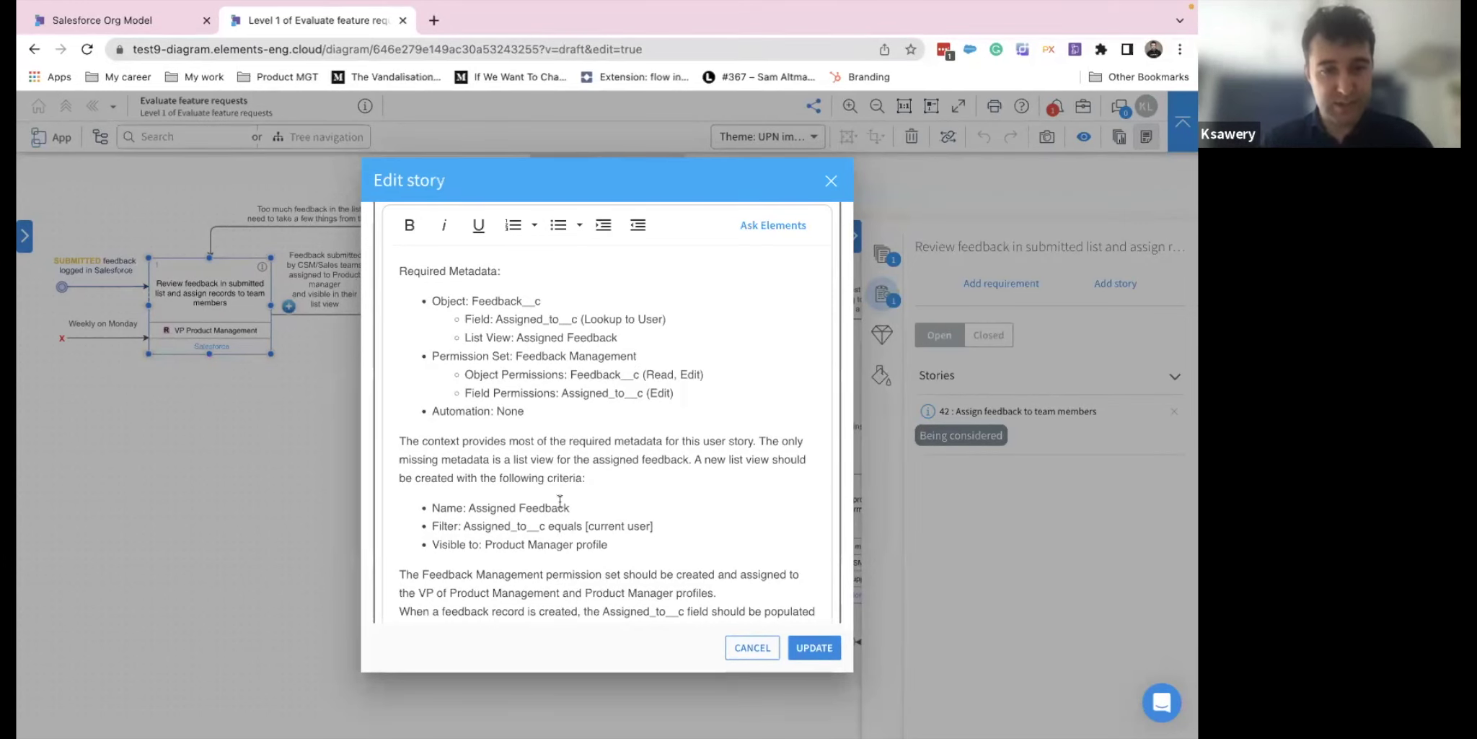
scroll(560, 500, down, 2)
scroll(560, 499, down, 2)
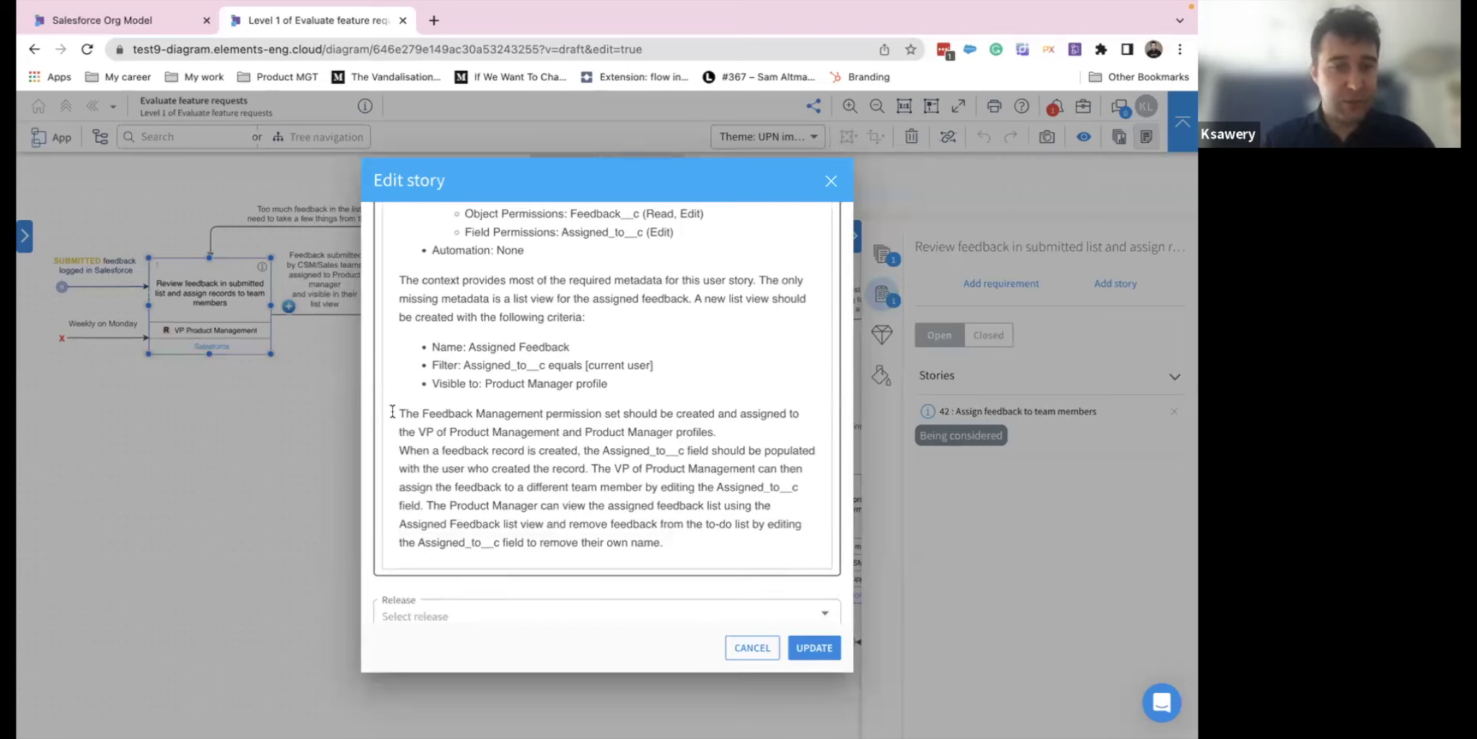
Step: Review the permission-set paragraph, then save story 42 with UPDATE
drag(413, 412, 676, 506)
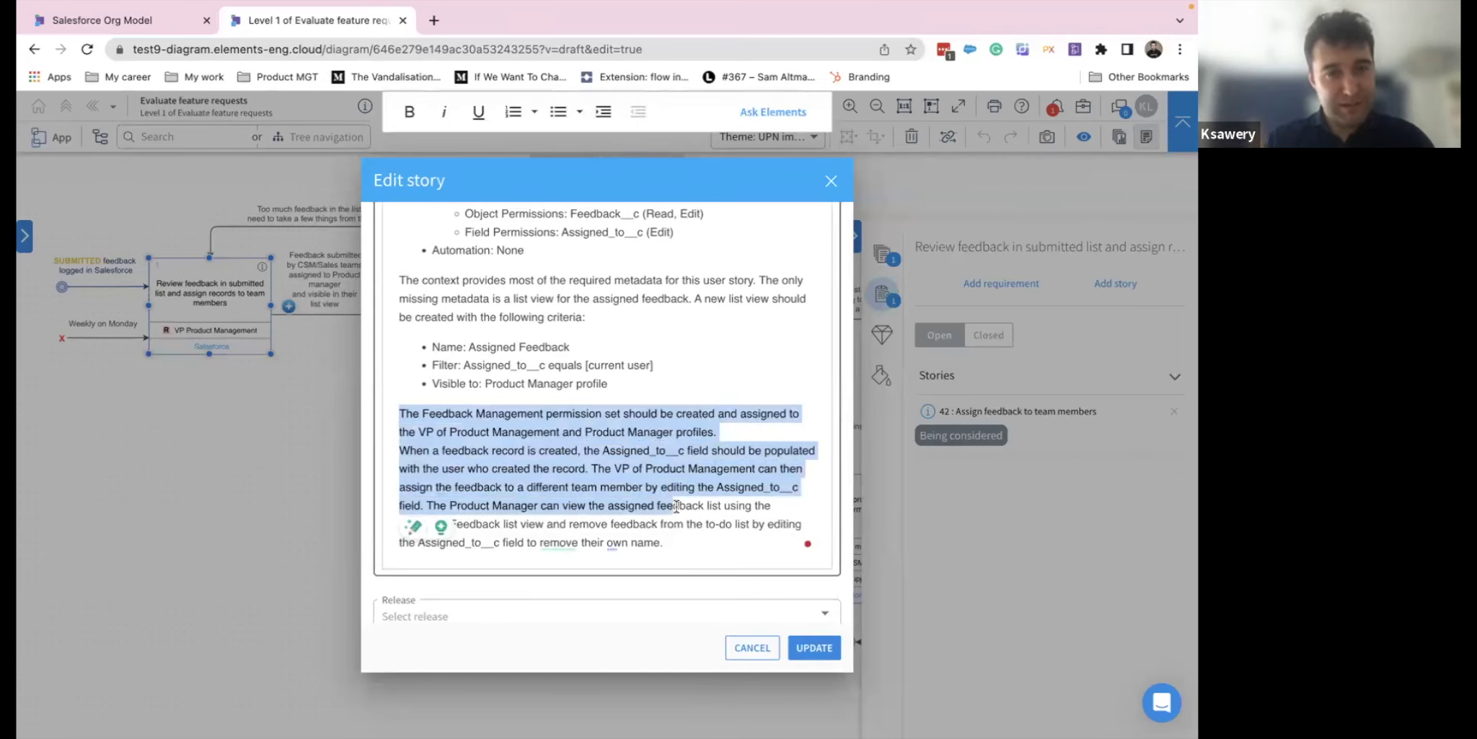
scroll(676, 506, up, 4)
scroll(671, 476, up, 1)
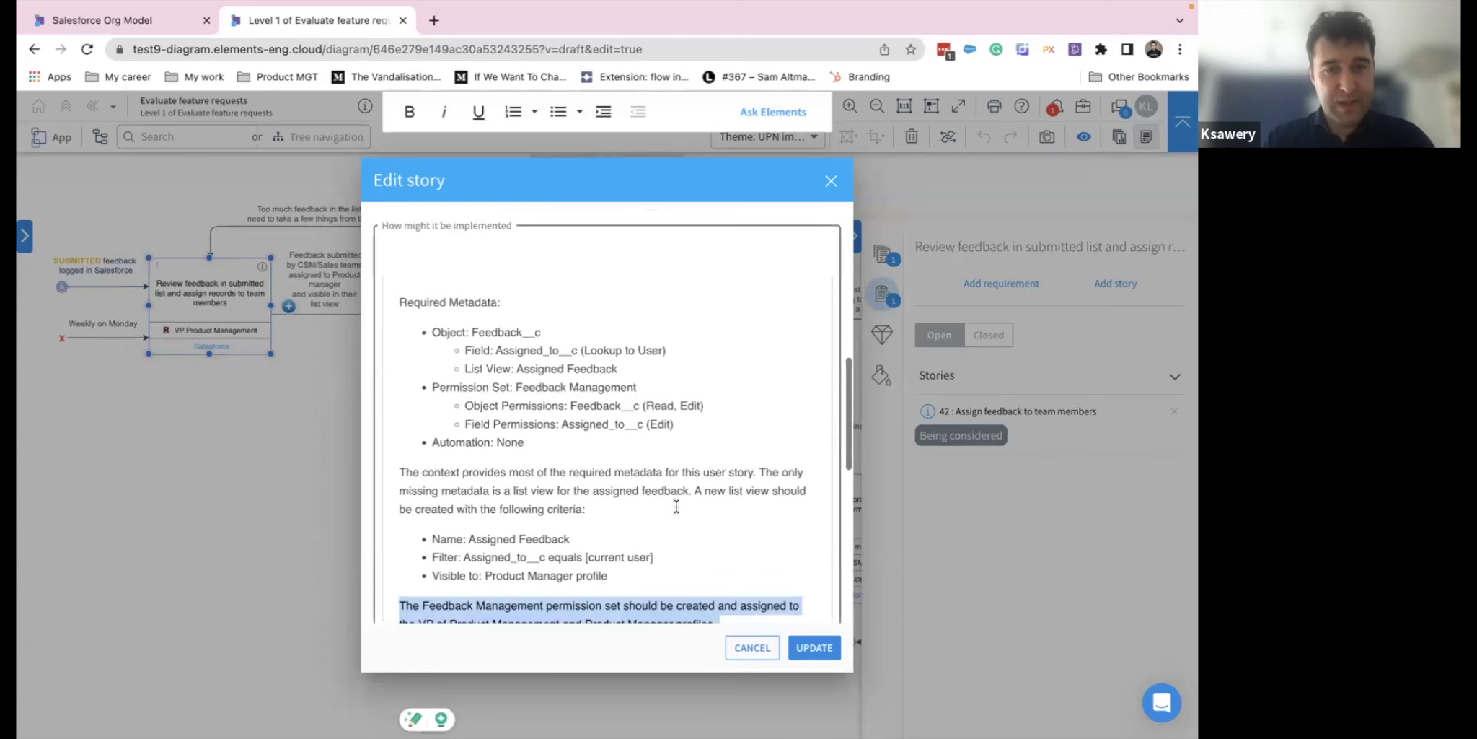
click(667, 452)
scroll(667, 452, down, 2)
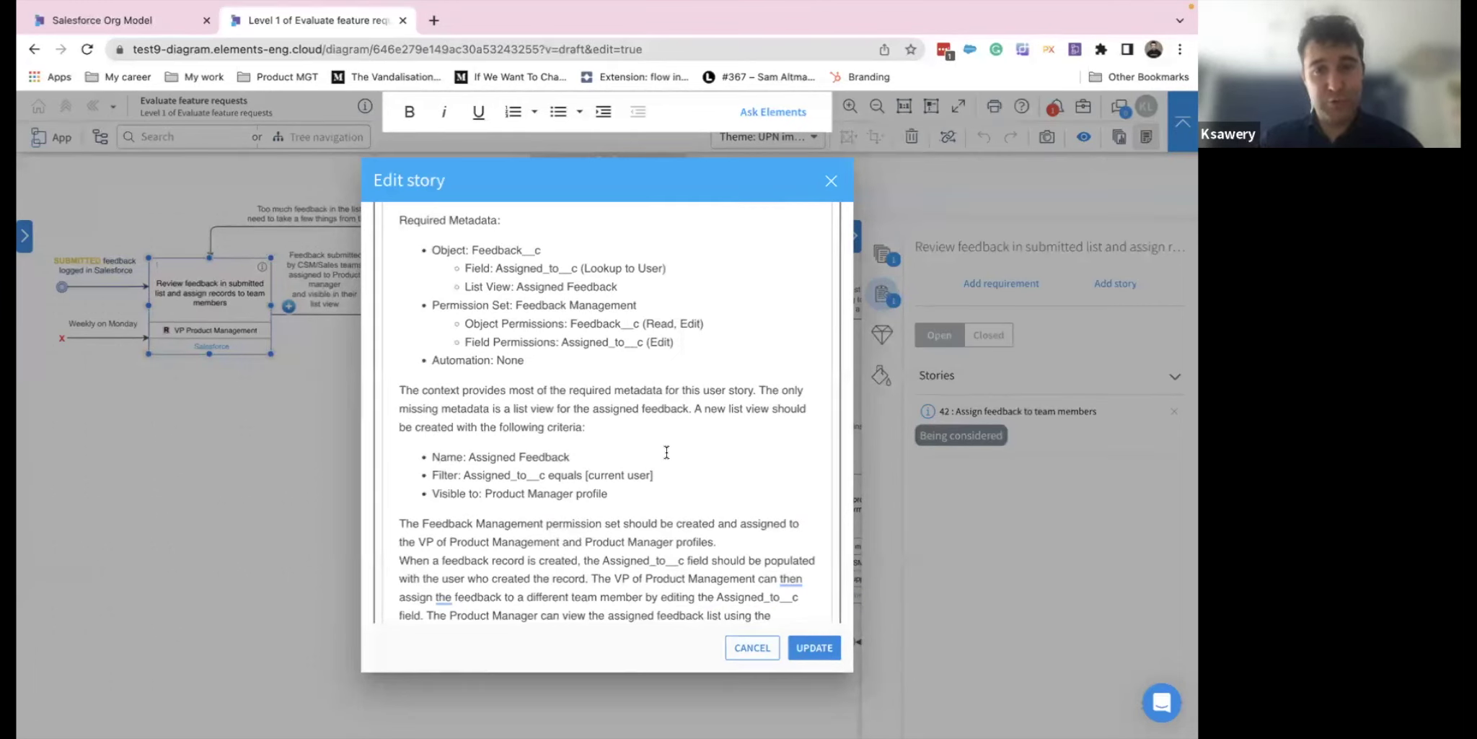
click(815, 649)
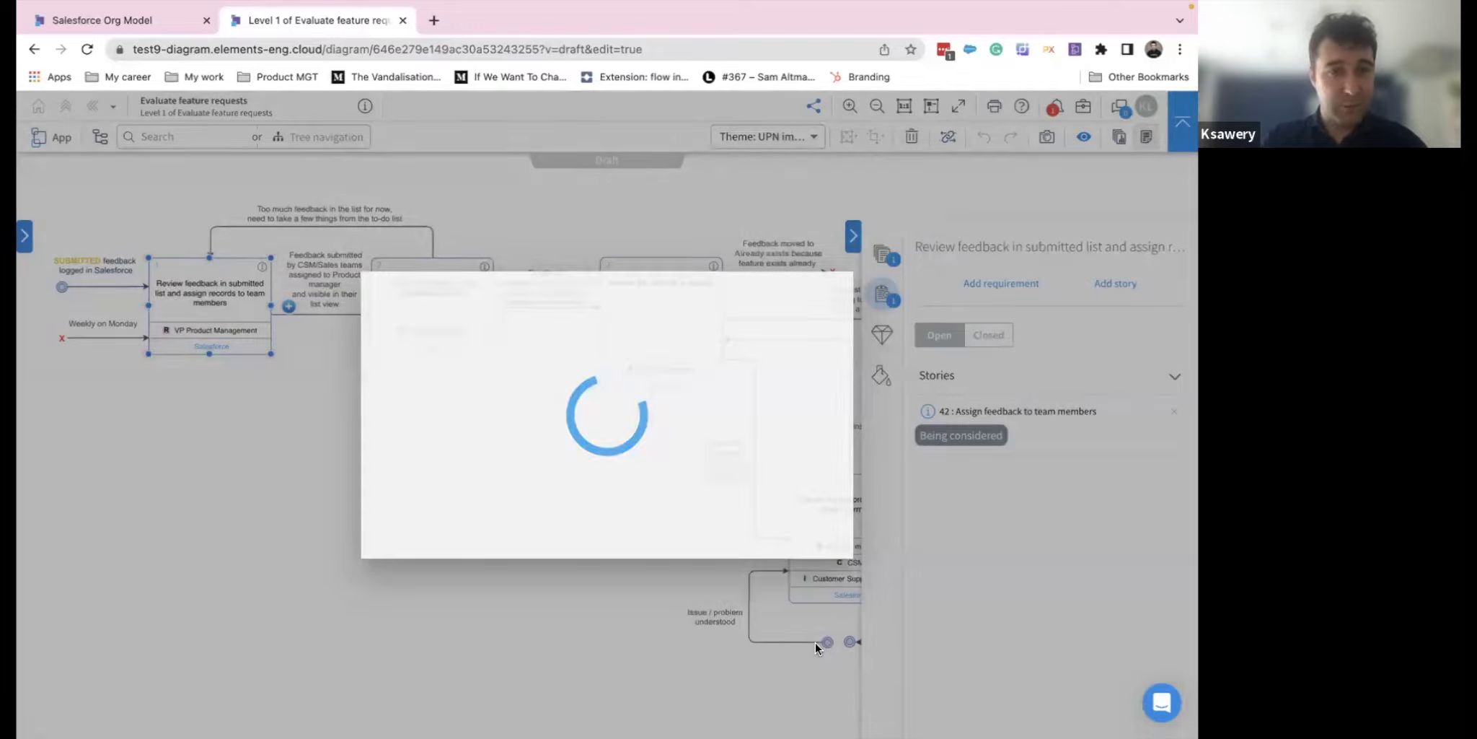